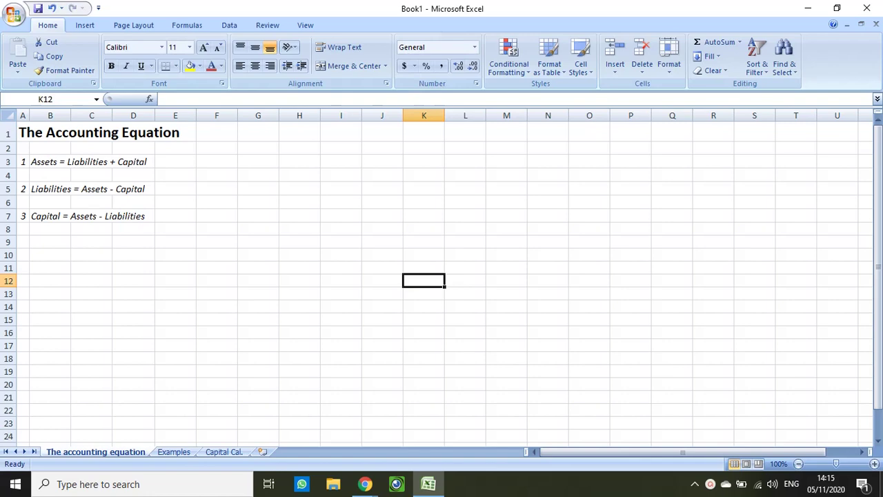
Switch to the Examples sheet with the asset, liability and capital definitions
click(174, 452)
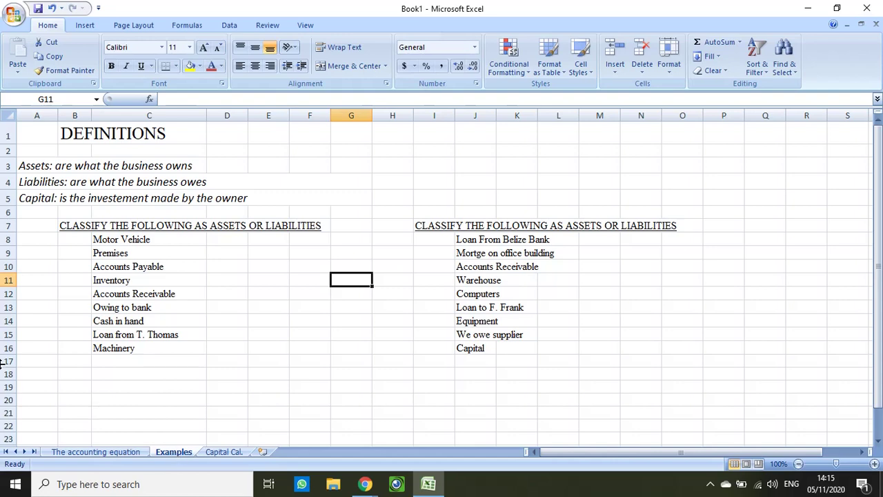
drag(72, 226, 292, 342)
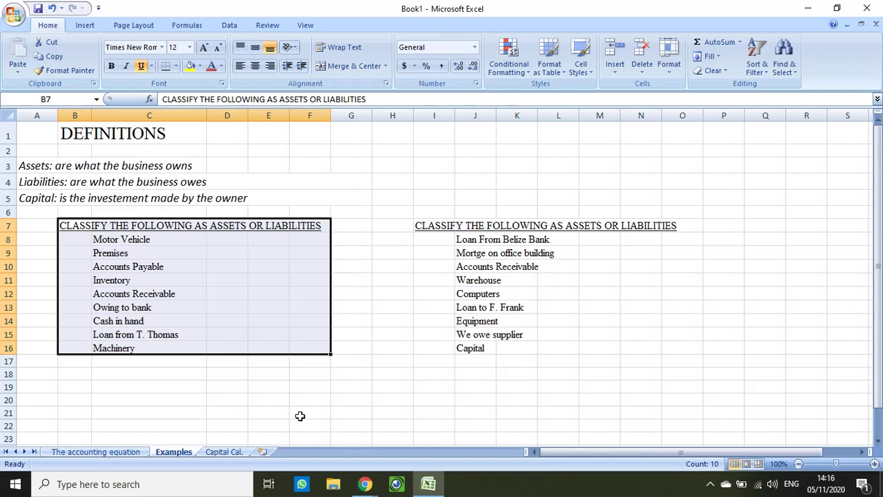
click(192, 405)
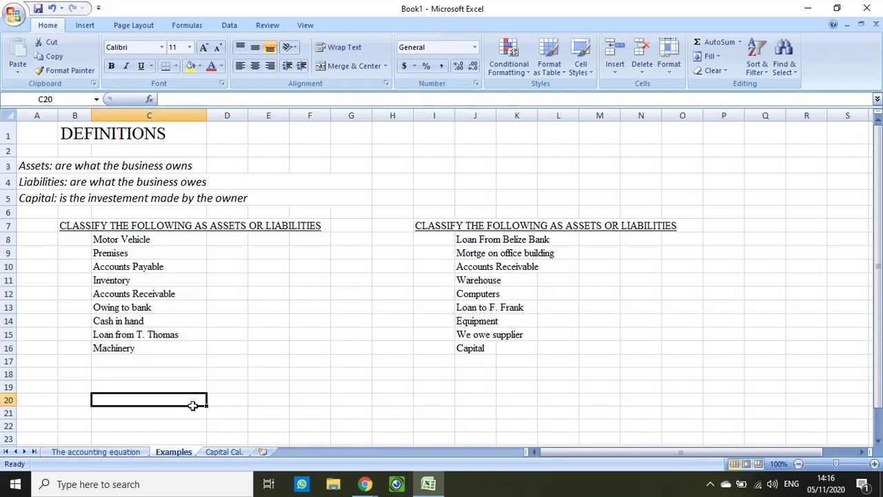
click(75, 241)
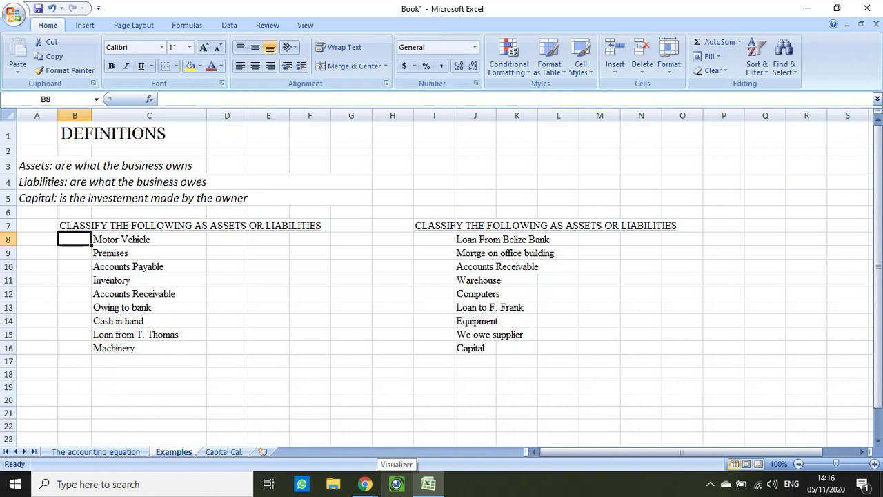
Label Motor Vehicle A, Premises A, Accounts Payable L and Inventory A
text(a)
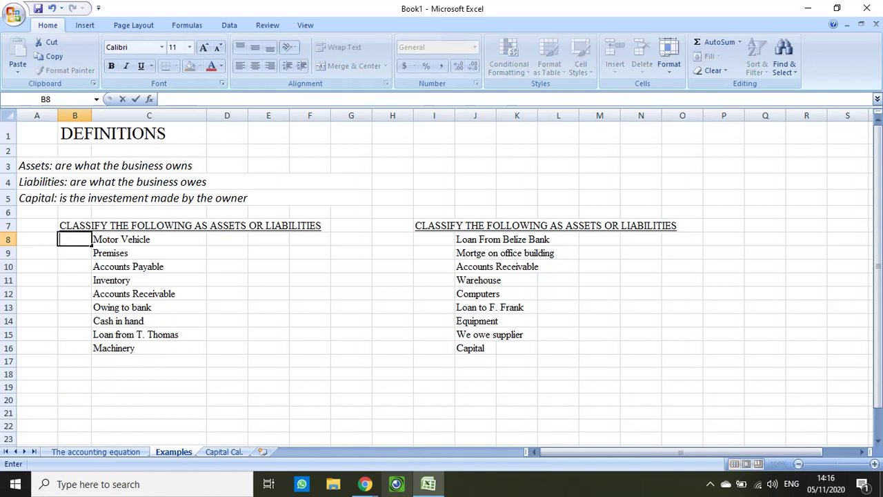
key(Return)
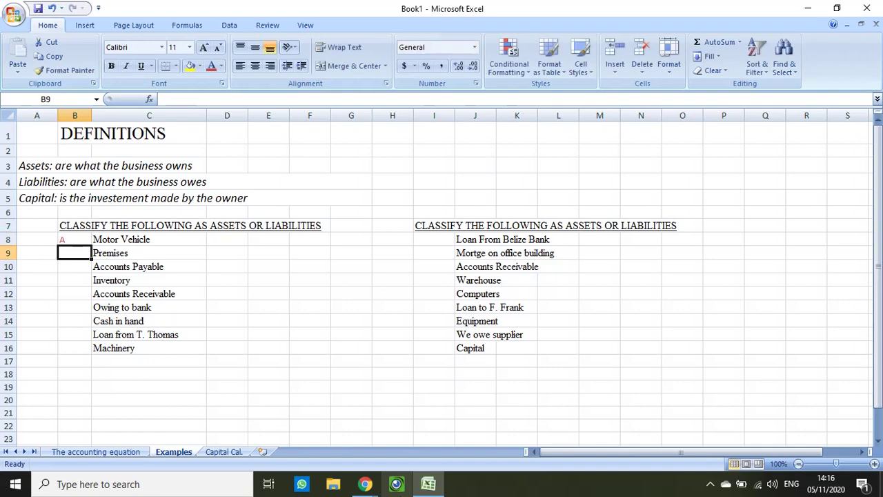
text(a)
key(Return)
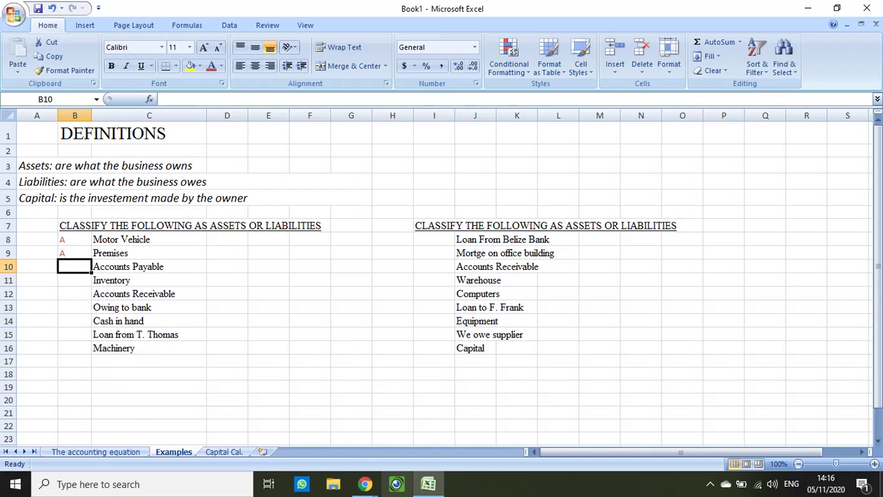
text(L)
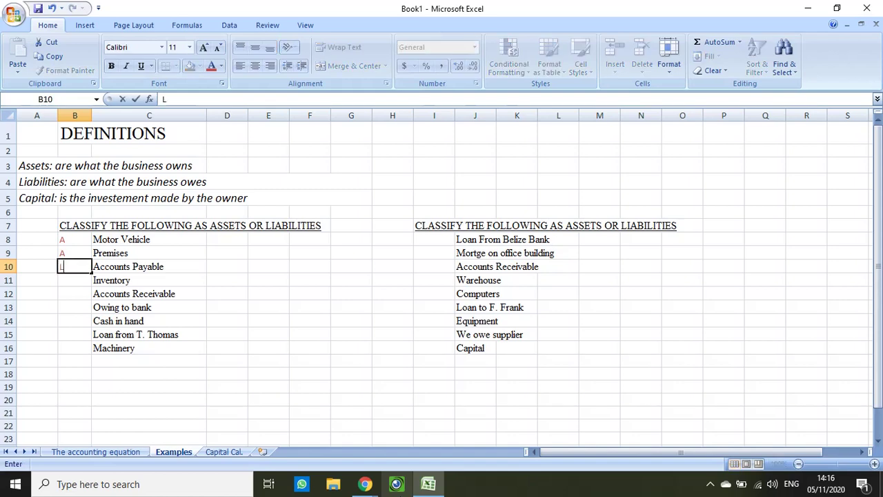
key(Return)
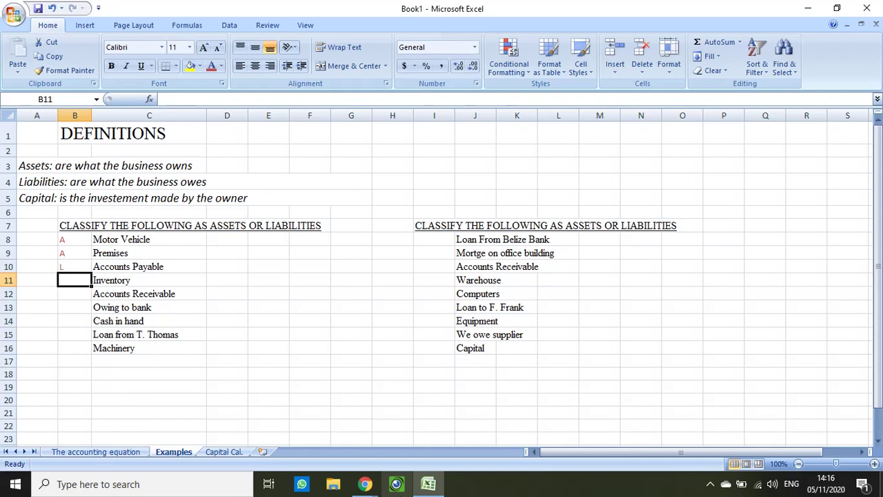
text(A)
key(Return)
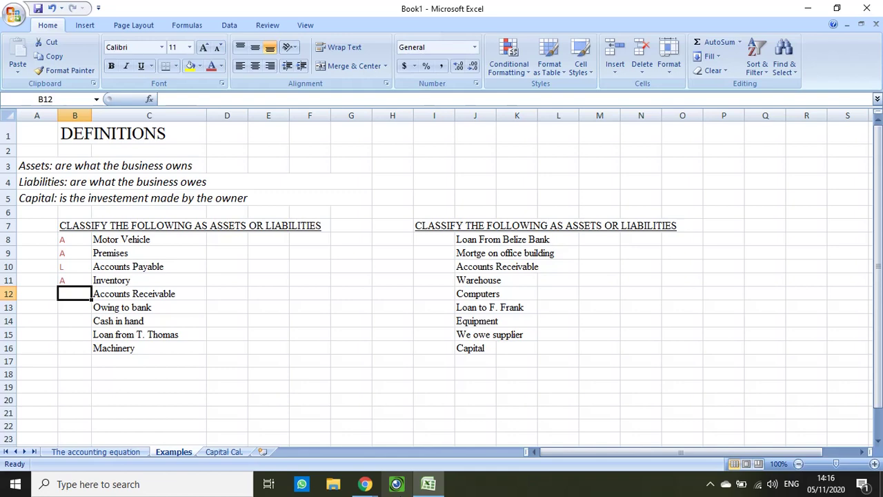
Label Accounts Receivable A, Owing to bank L, Cash in hand A, individual loan L, Machinery A
text(A)
key(Return)
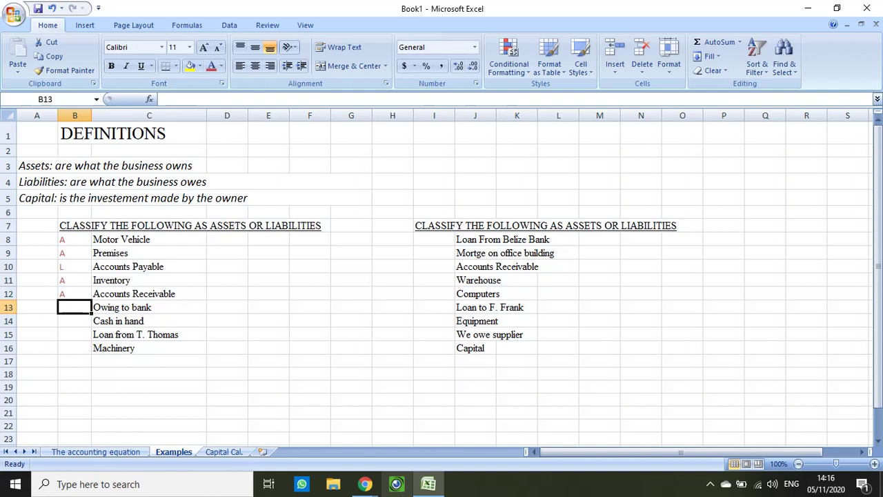
text(L)
key(Return)
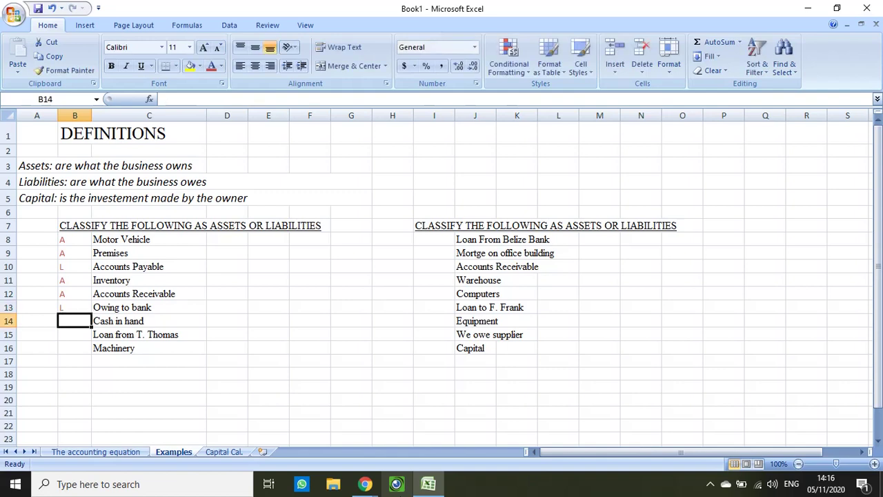
text(A)
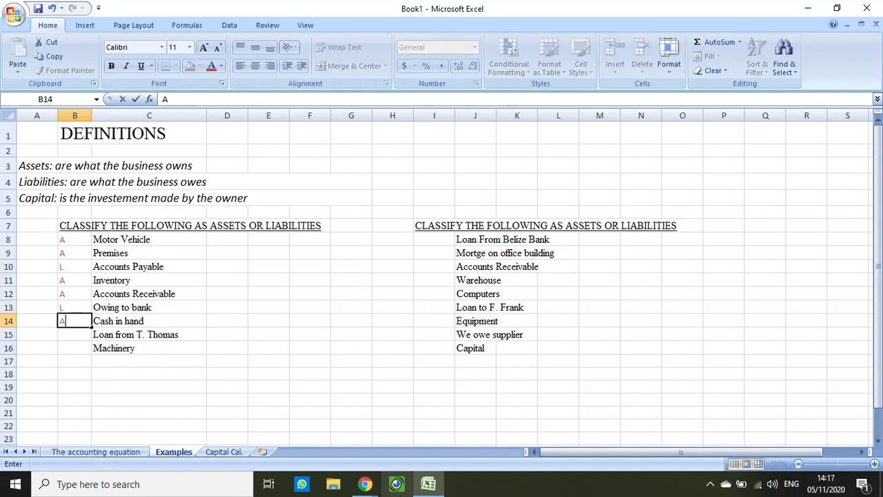
key(Return)
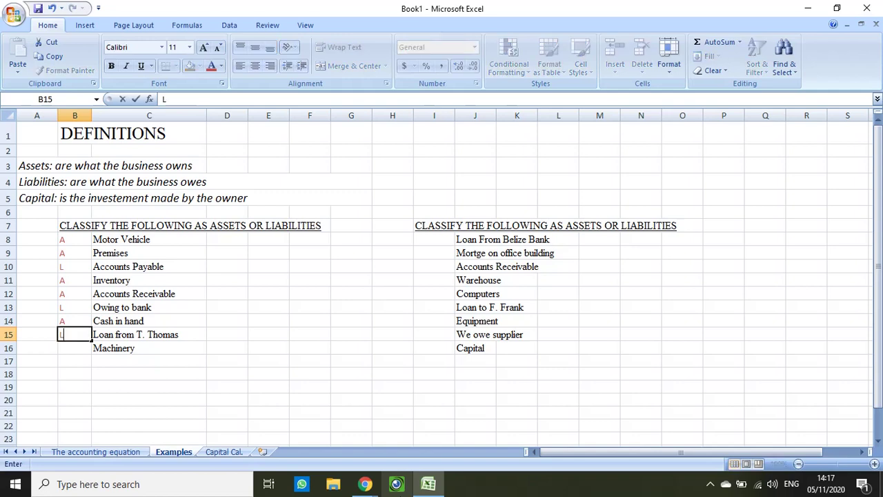
text(L)
key(Return)
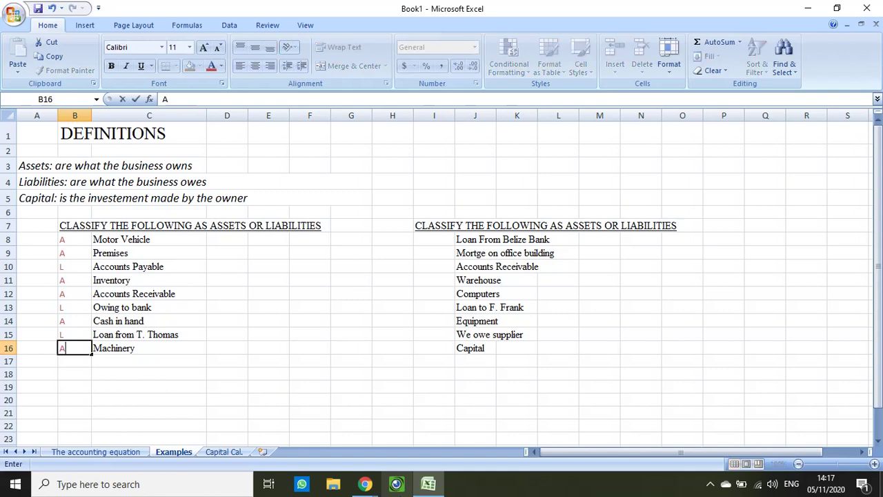
text(A)
key(Return)
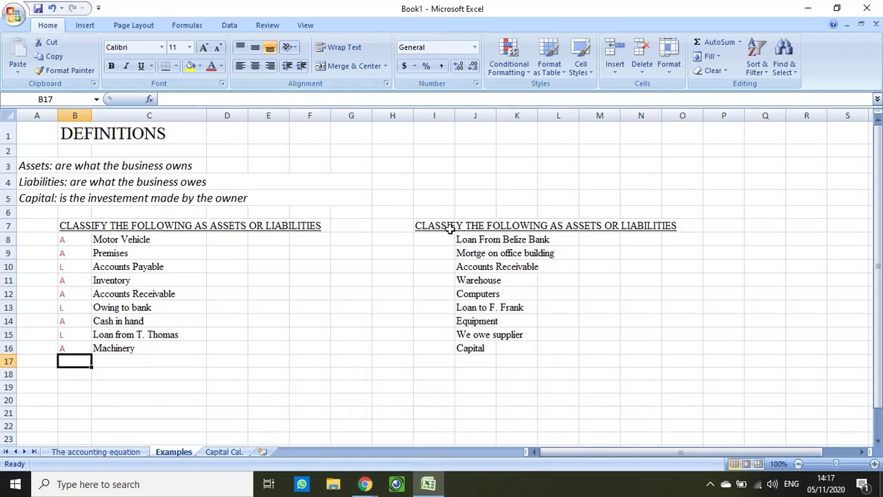
drag(428, 225, 669, 346)
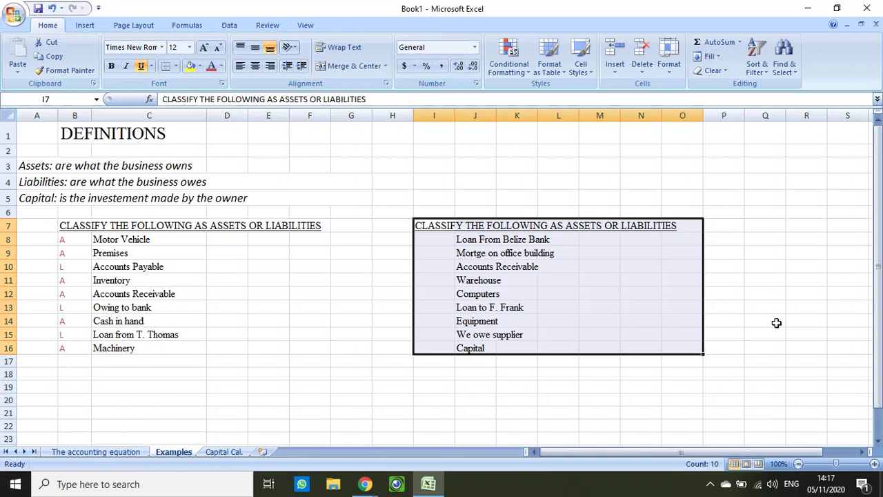
click(440, 239)
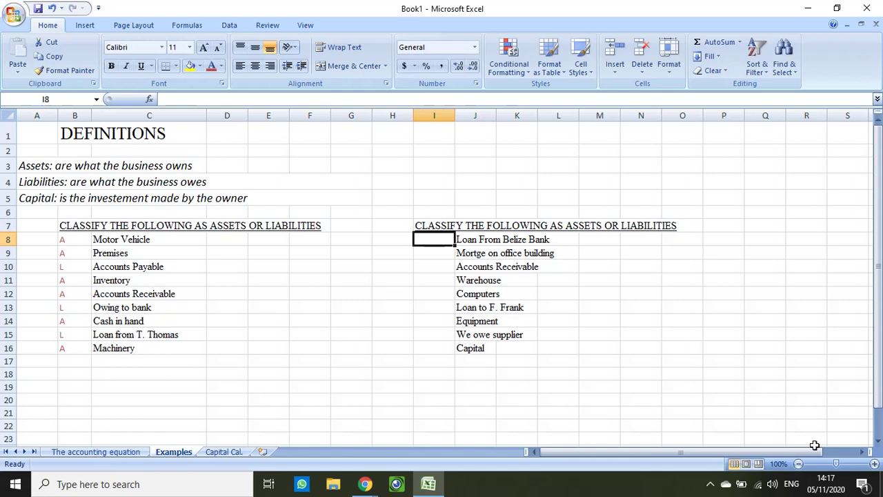
Label Loan From Belize Bank L, office mortgage L, Accounts Receivable A and Warehouse A
text(L)
key(Return)
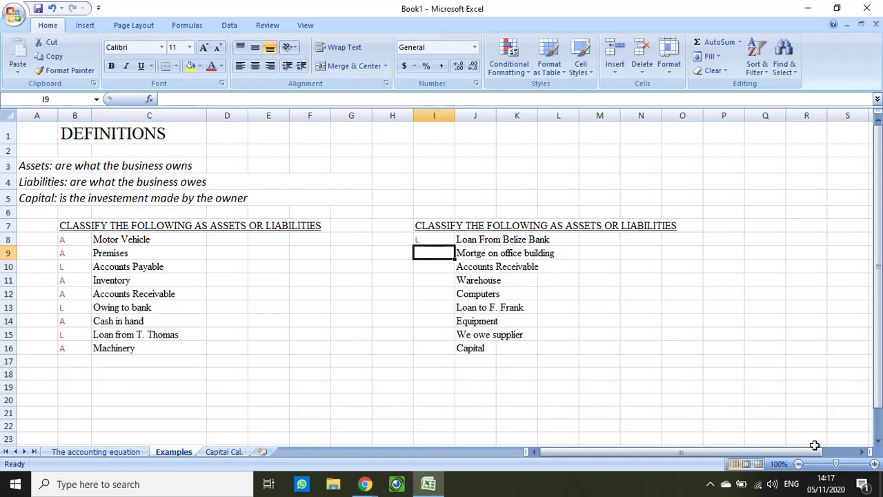
text(L)
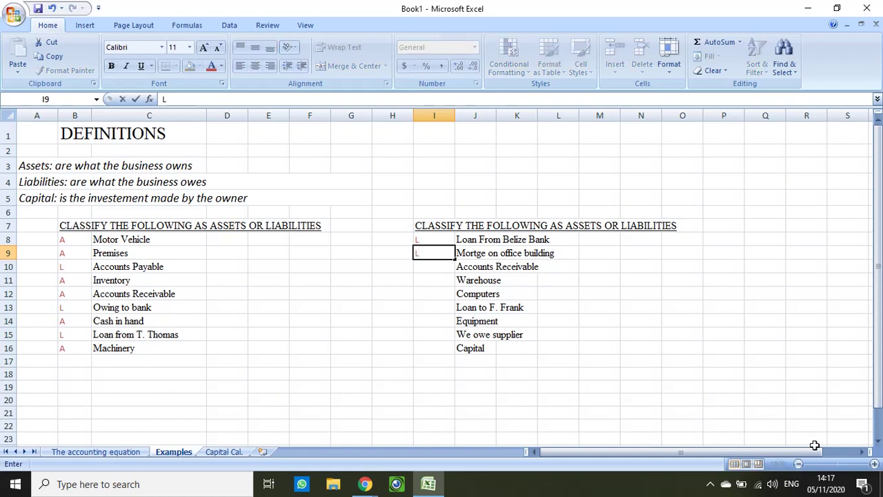
key(Return)
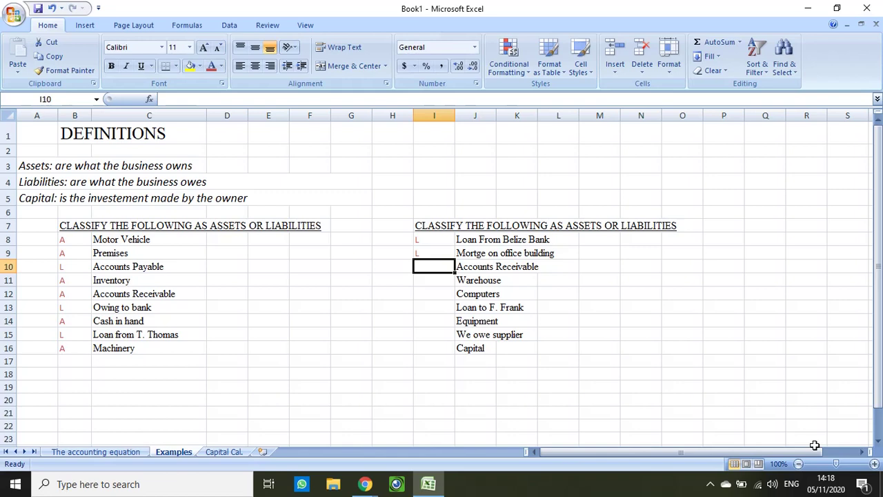
text(A)
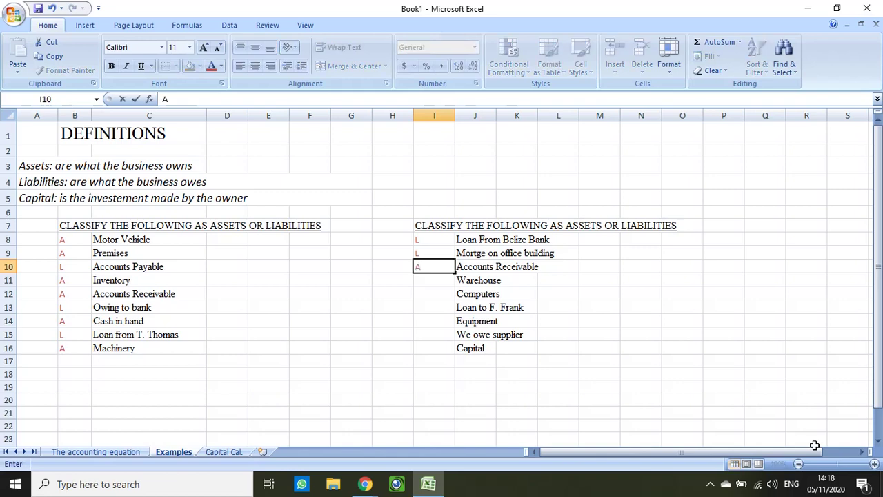
key(Return)
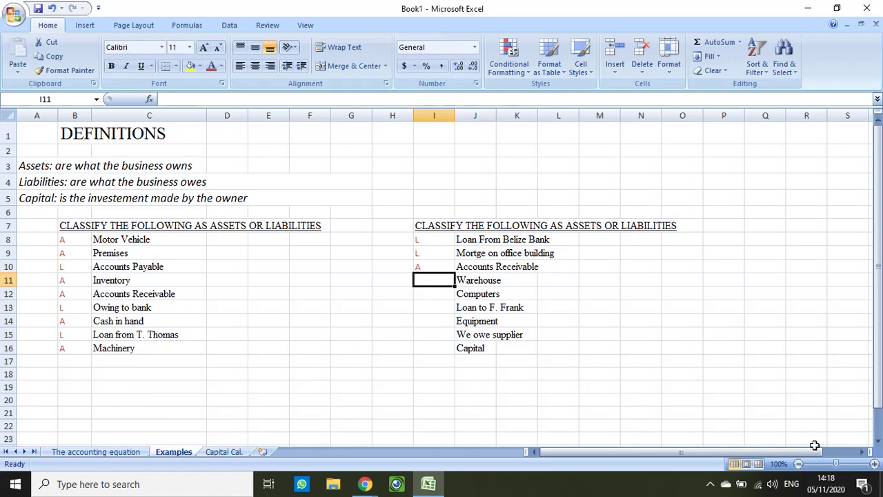
text(A)
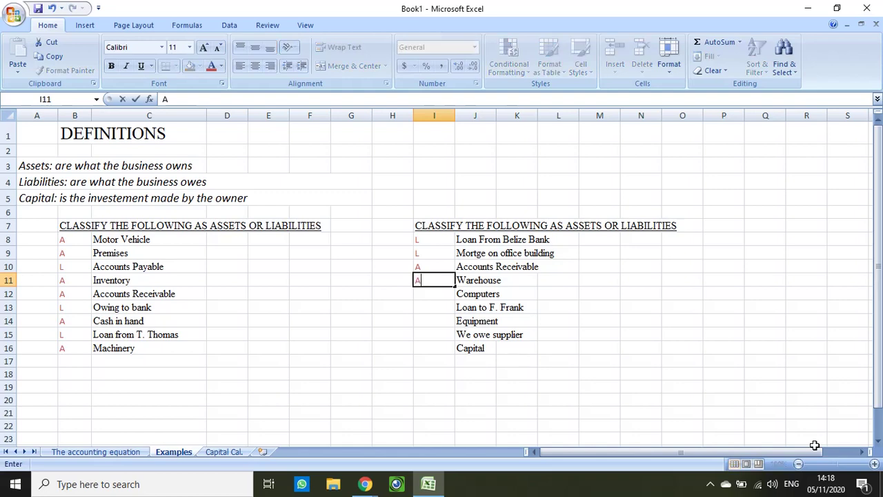
key(Return)
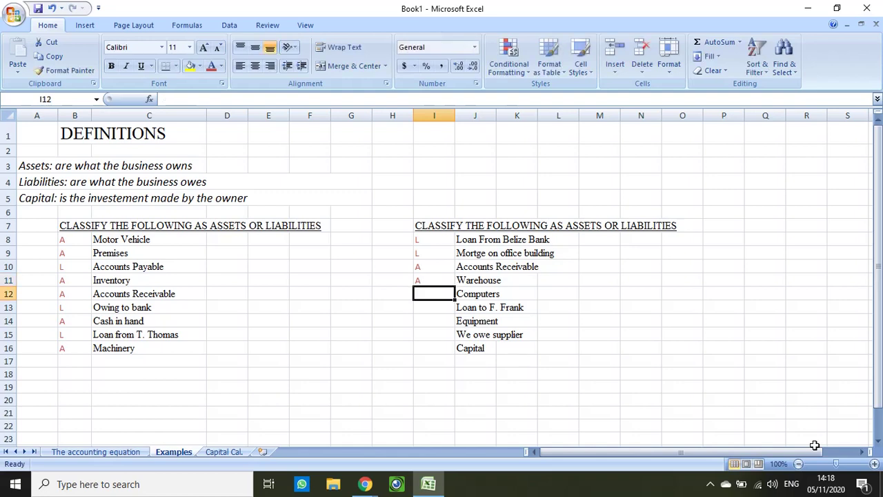
Label Computers A, loan to an individual A, Equipment A and We owe supplier L
text(A)
key(Return)
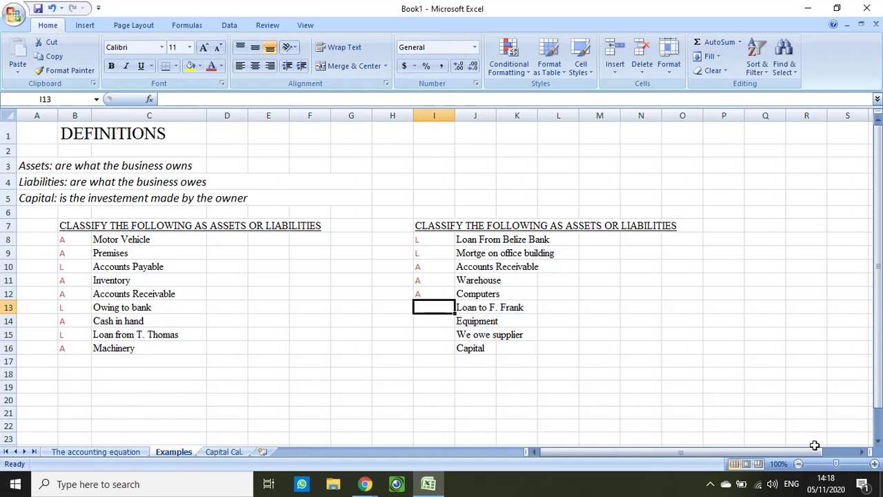
text(A)
key(Return)
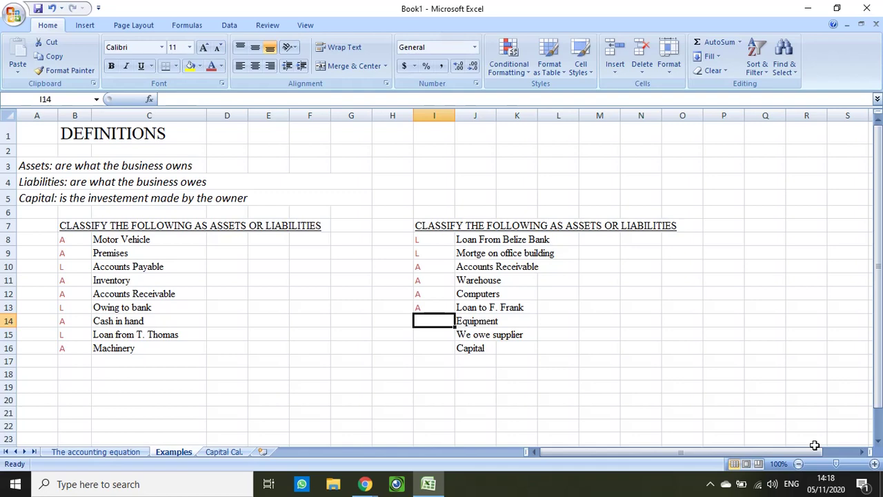
text(A)
key(Return)
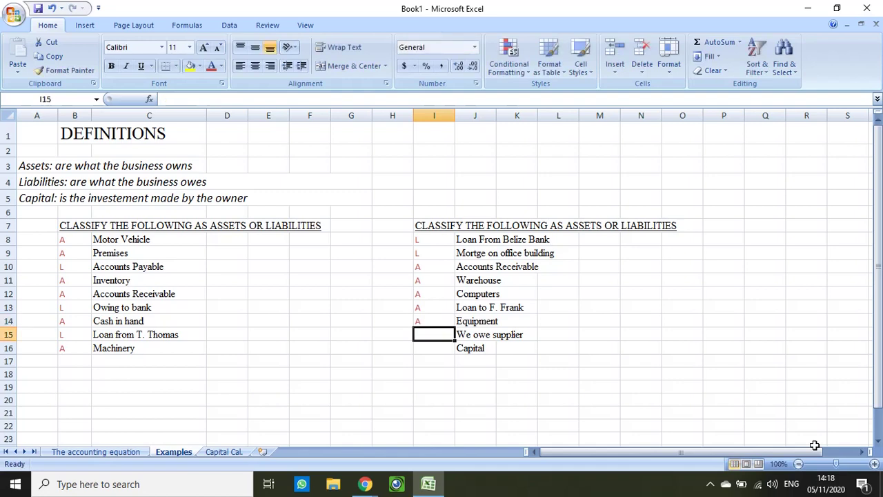
text(L)
key(Return)
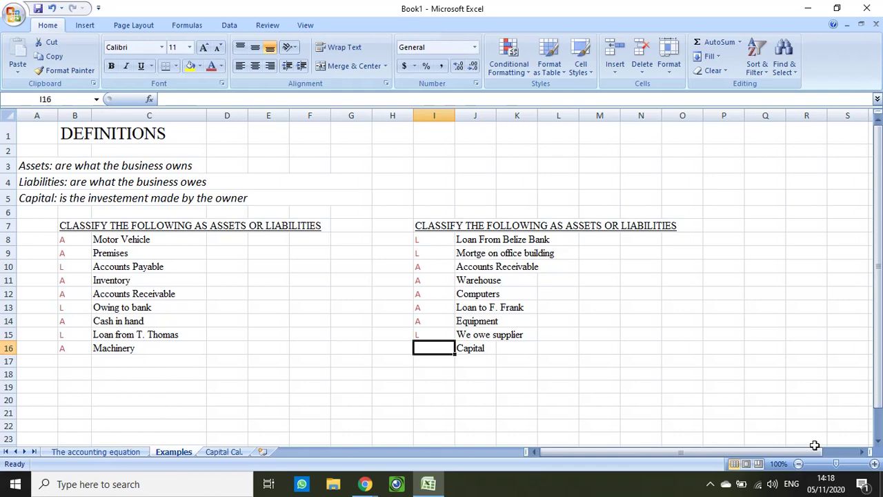
Mark Capital as C and go to the Capital Cal. sheet
text(C)
key(Return)
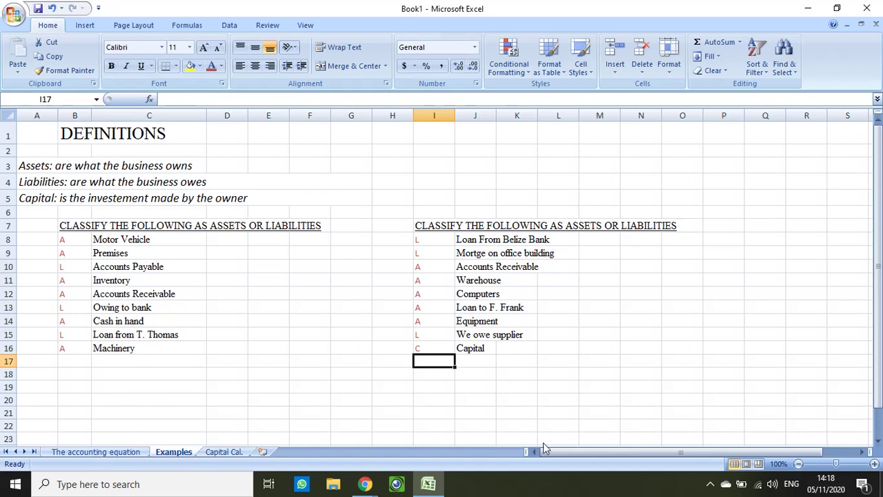
click(217, 452)
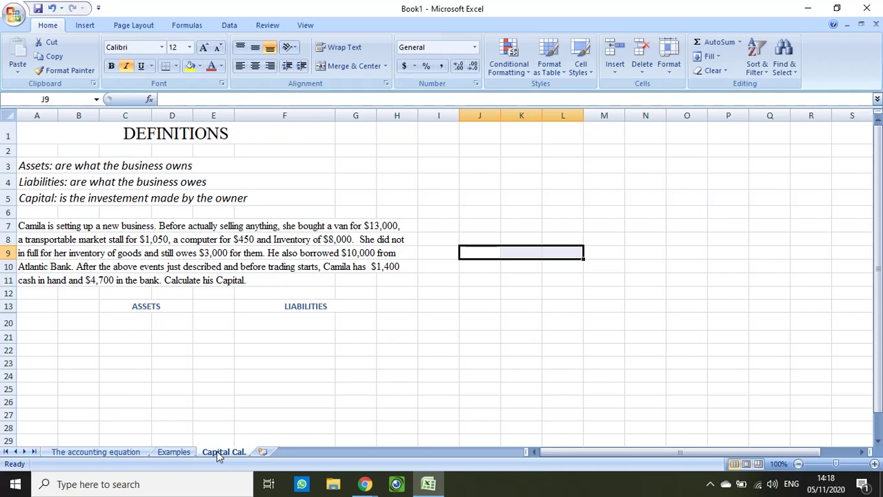
click(24, 226)
drag(23, 226, 405, 277)
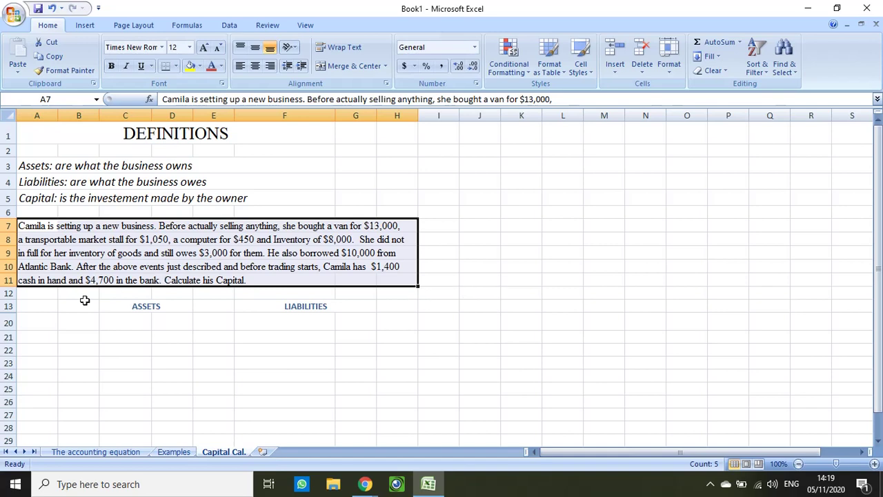
click(4, 306)
drag(4, 306, 5, 321)
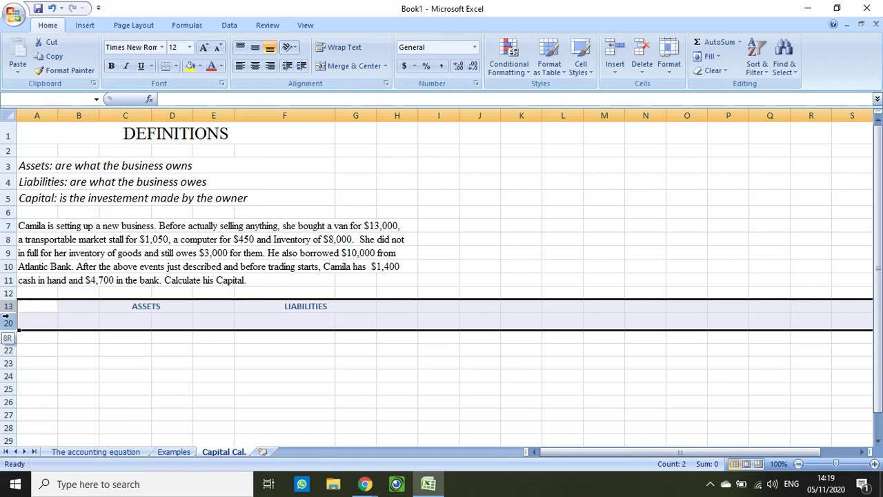
Unhide rows 14–19 and review the six assets from Van to Cash at Bank
right_click(10, 315)
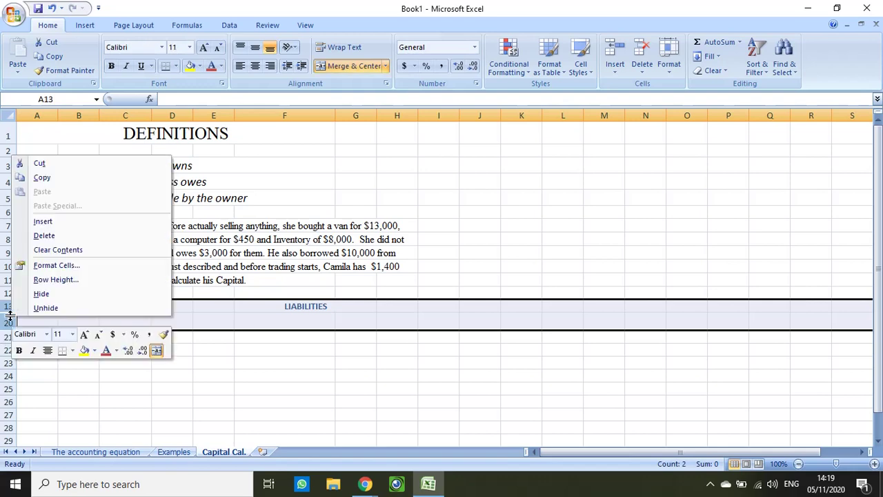
click(57, 308)
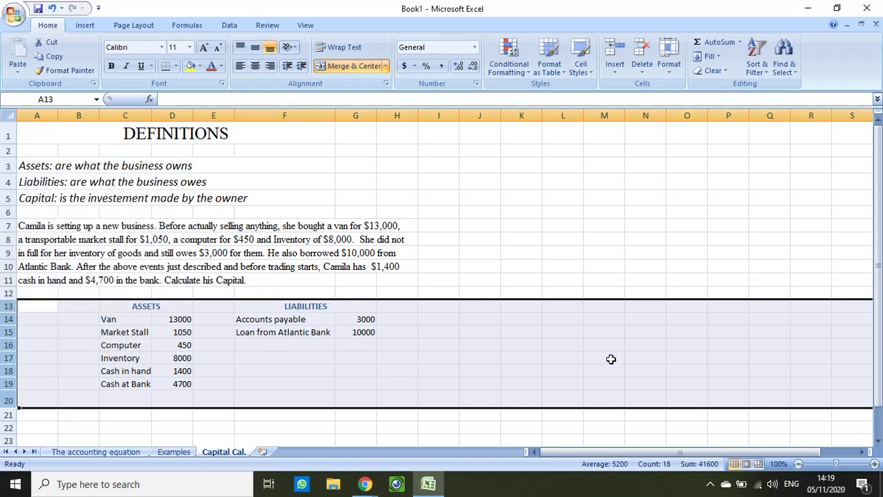
click(118, 319)
click(125, 332)
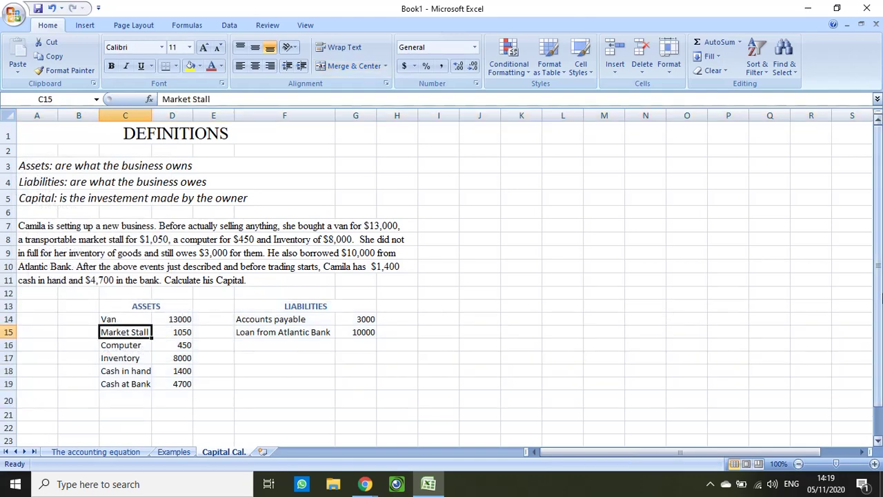
click(125, 345)
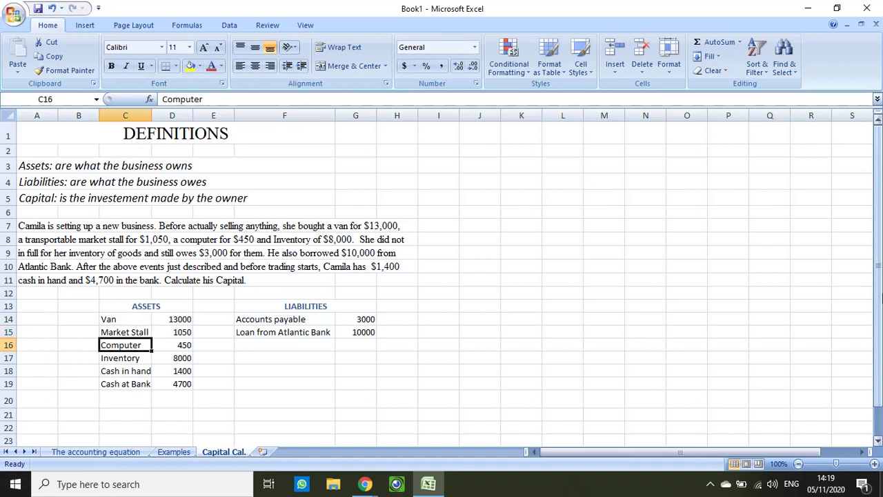
click(125, 358)
click(125, 371)
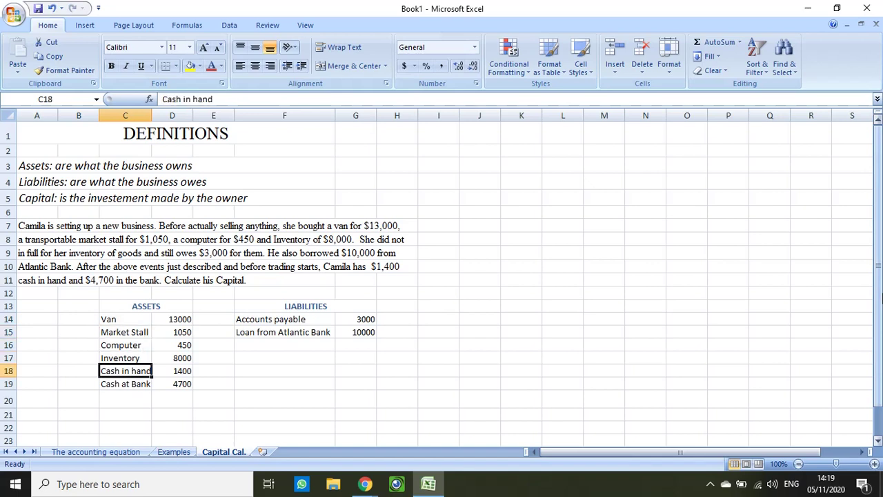
click(125, 384)
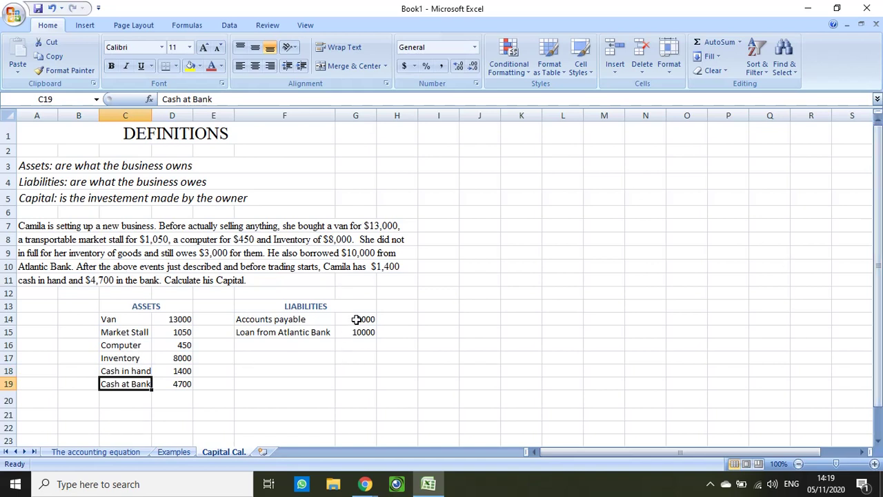
Review the liabilities Accounts payable and Loan from Atlantic Bank, then select D20
click(304, 319)
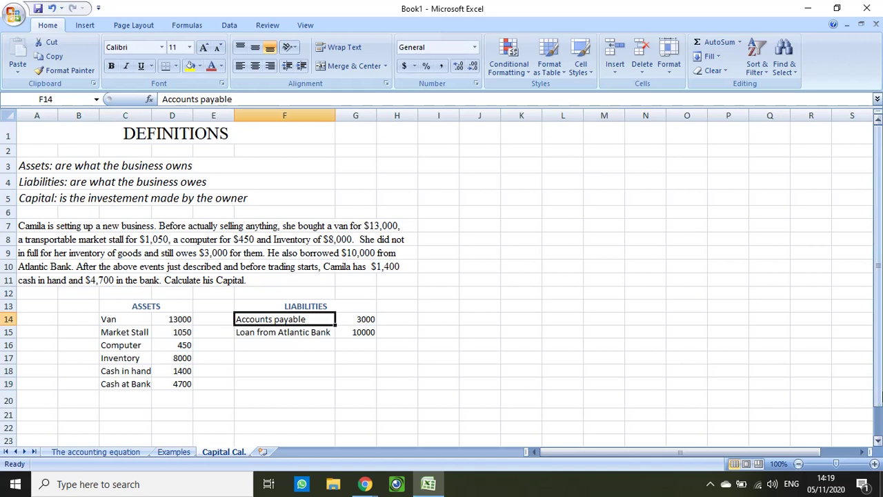
key(Down)
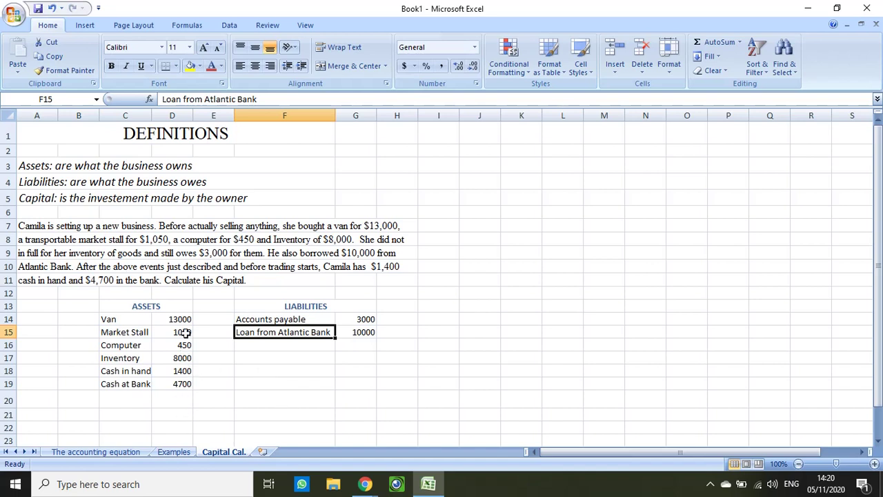
click(173, 405)
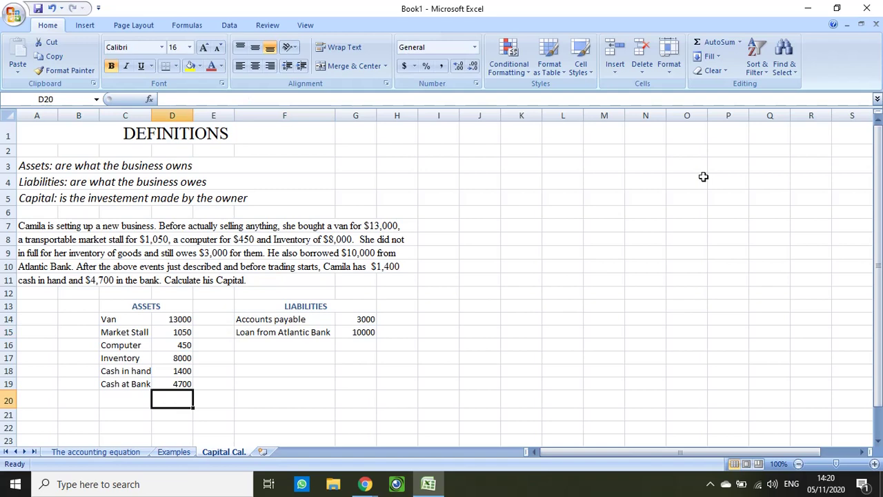
AutoSum assets in D20 (28600) and liabilities in G20 (13000), then return to The accounting equation
click(722, 42)
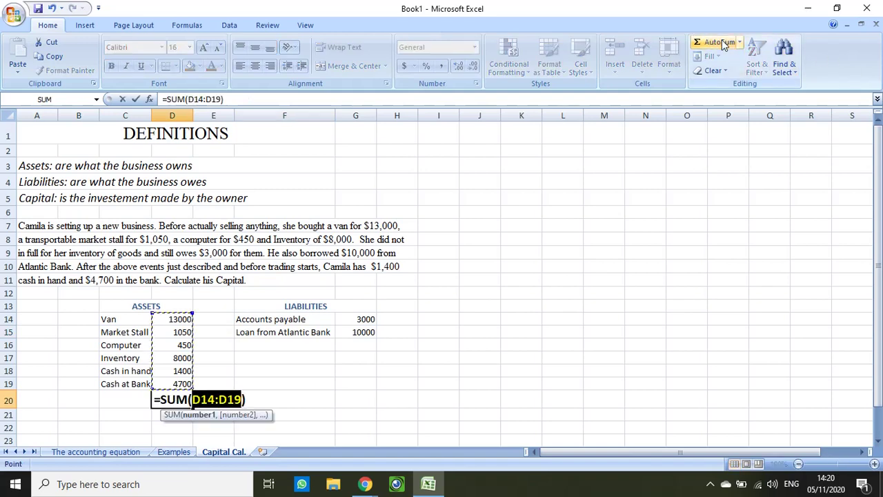
key(Return)
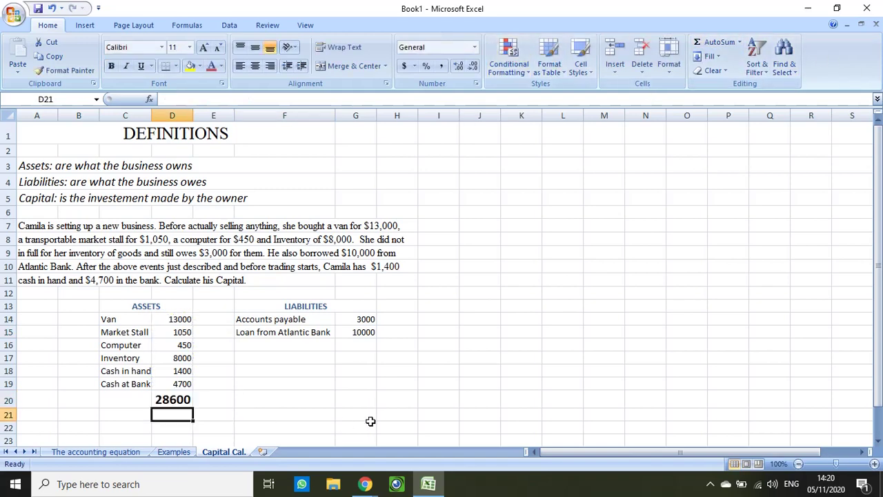
click(357, 398)
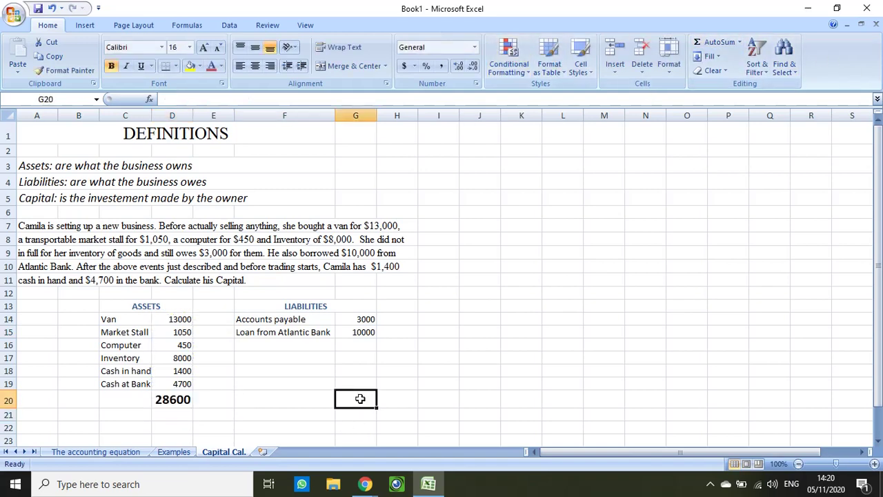
click(703, 43)
key(Return)
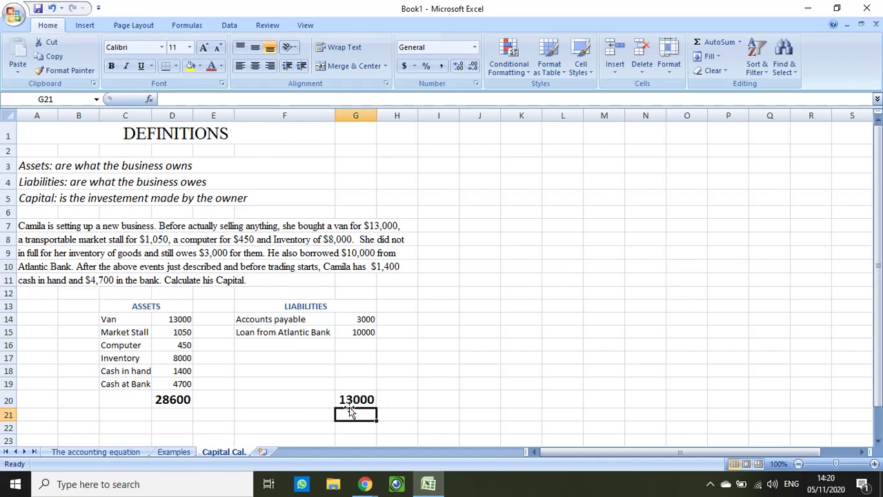
click(74, 452)
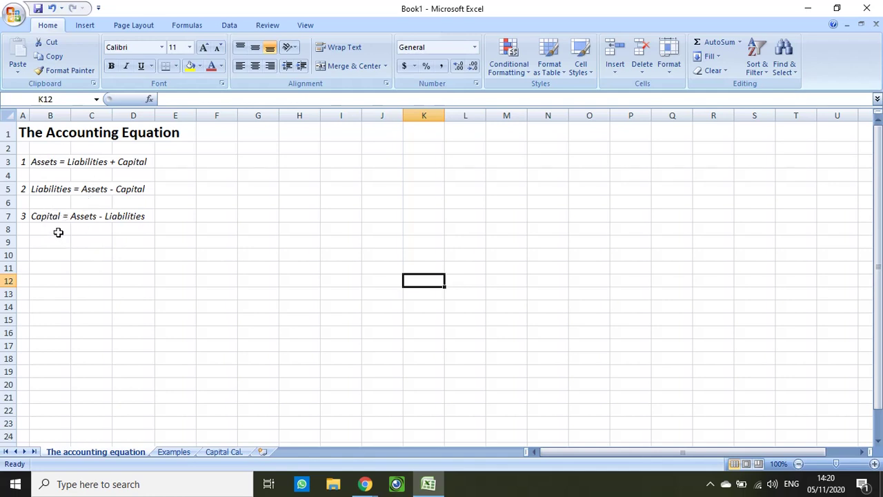
Copy 'Capital = Assets - Liabilities' from B7 into J12 on Capital Cal
drag(44, 217, 114, 218)
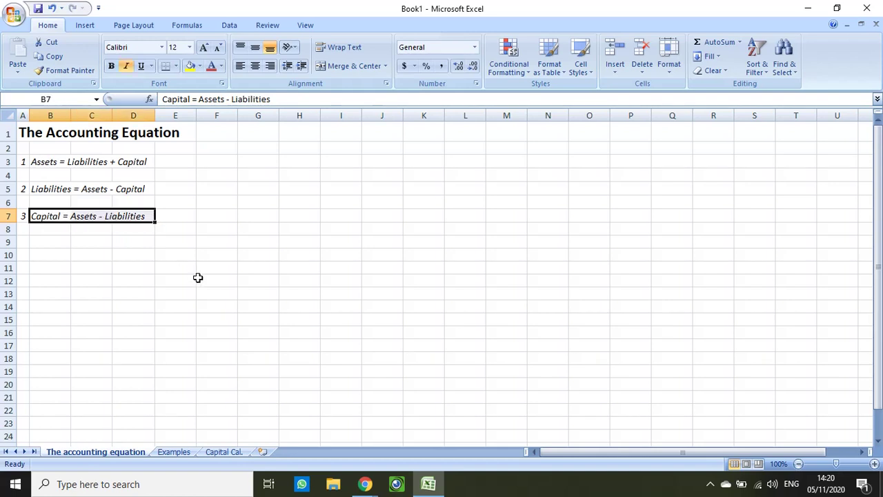
key(ctrl+c)
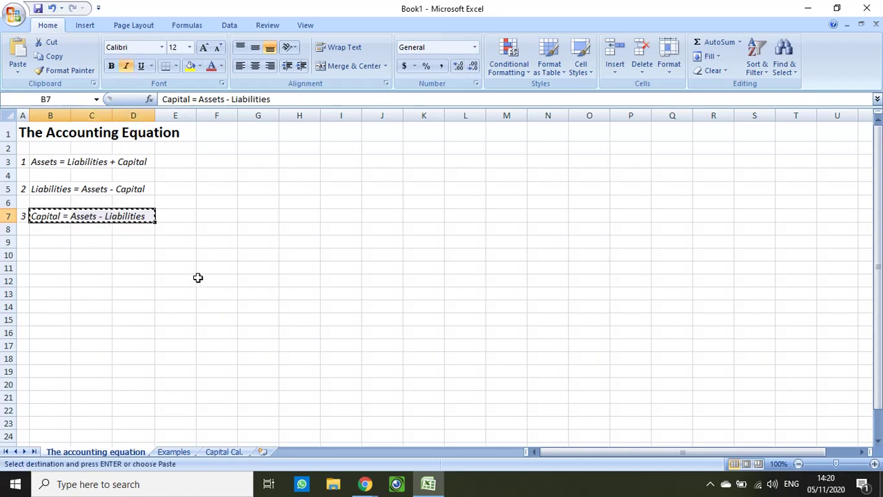
click(220, 452)
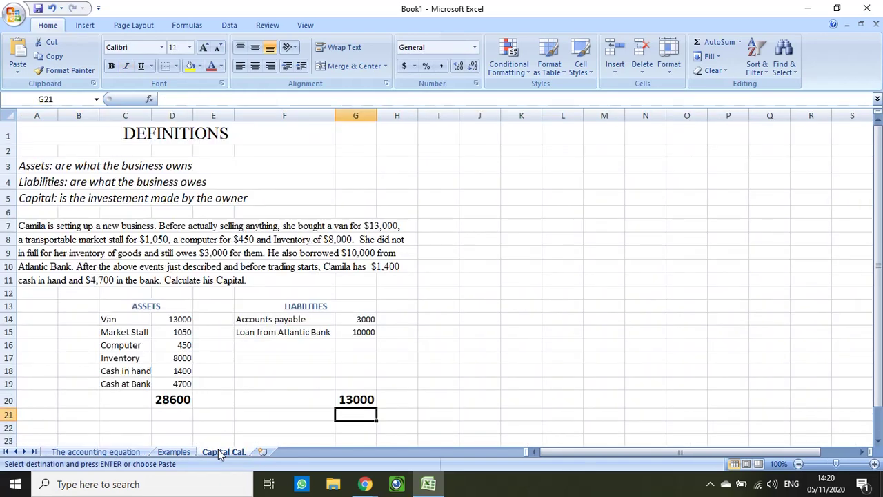
click(483, 295)
key(ctrl+v)
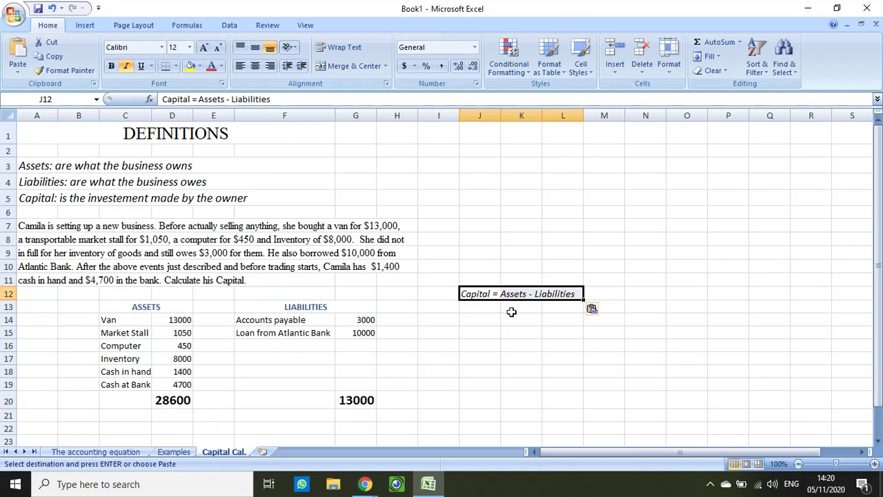
click(33, 401)
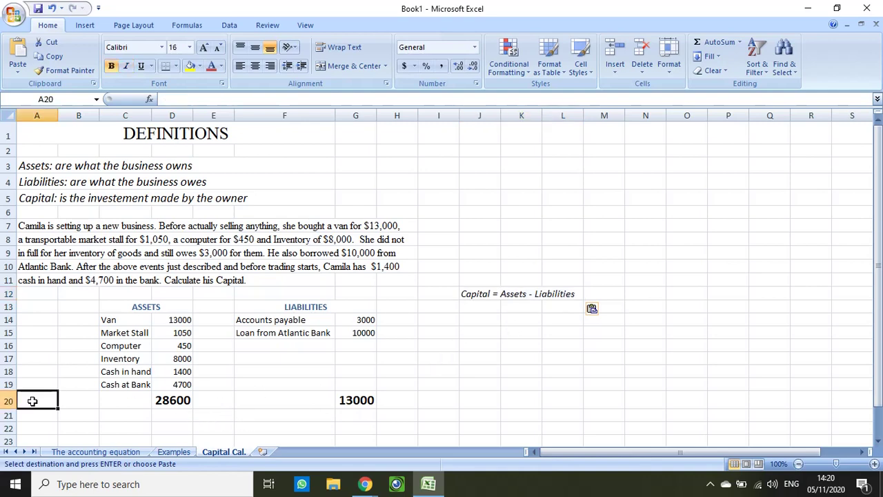
Enter =D20-G20 in A20, giving capital of 15600
text(=)
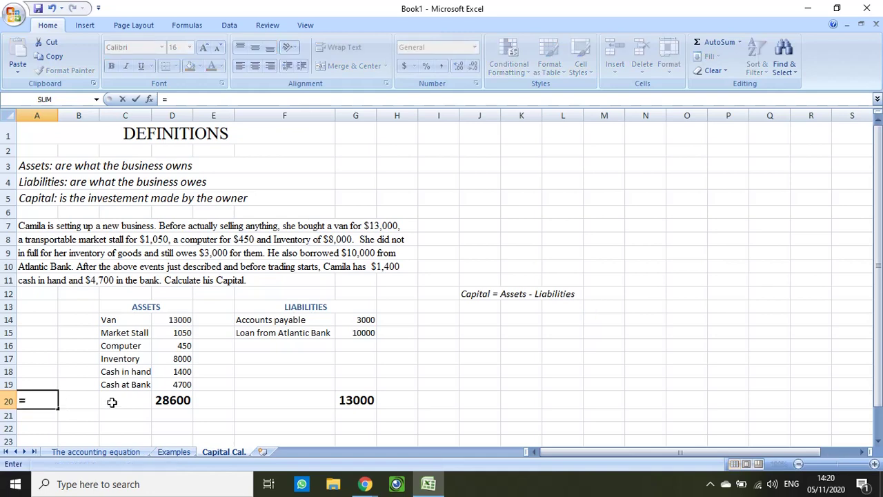
click(167, 401)
text(-)
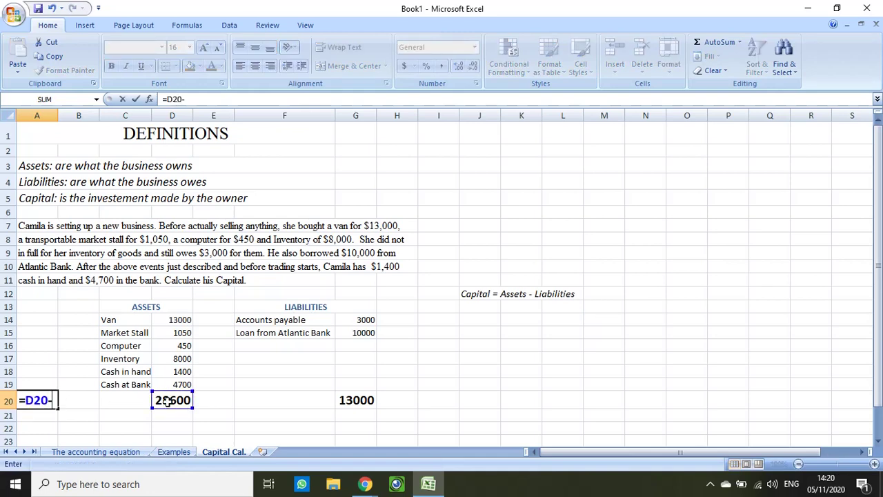
click(345, 401)
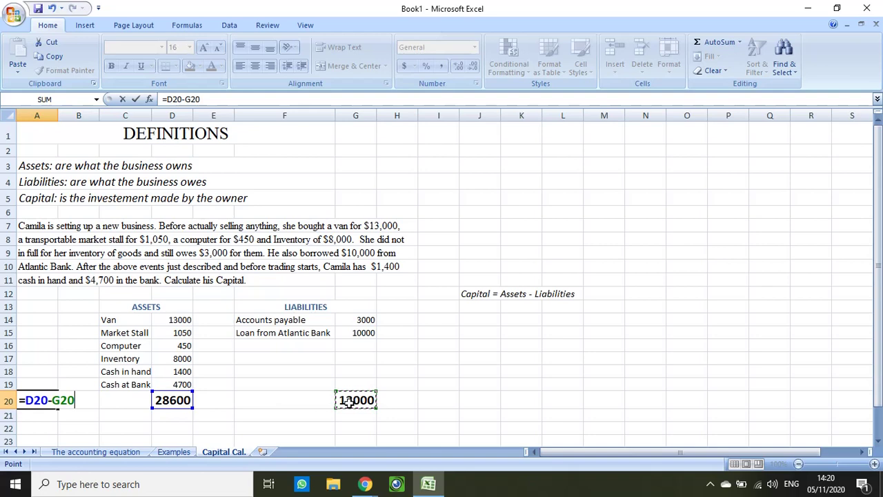
key(Return)
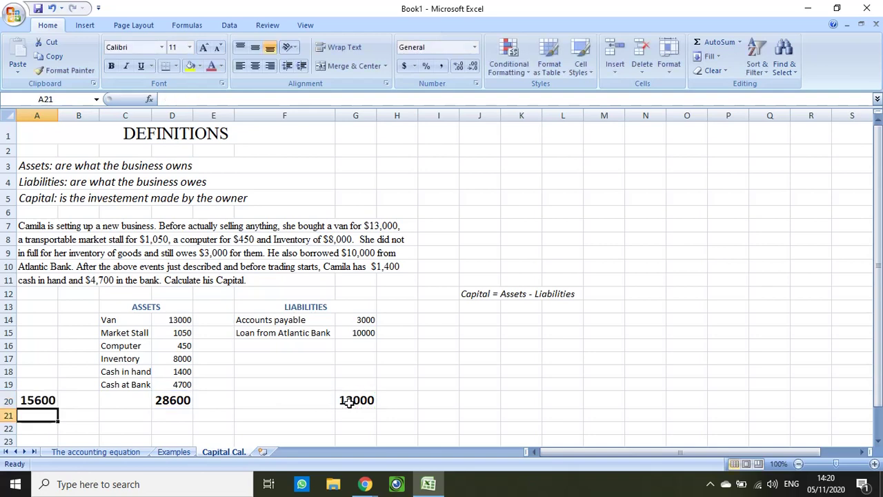